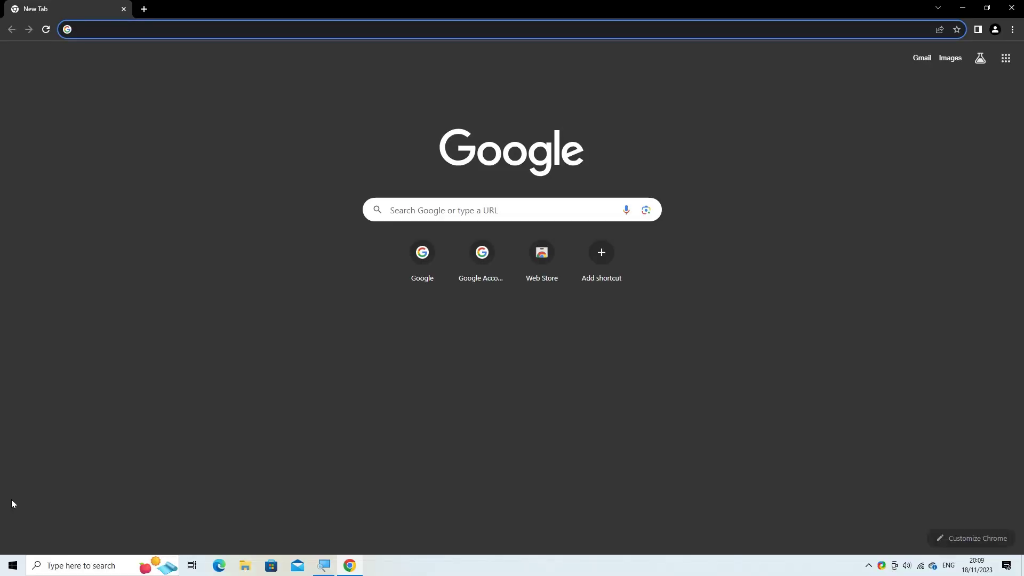
Load myaccount.google.com in Chrome's address bar.
{"action": "left_click", "coordinate": [78, 30]}
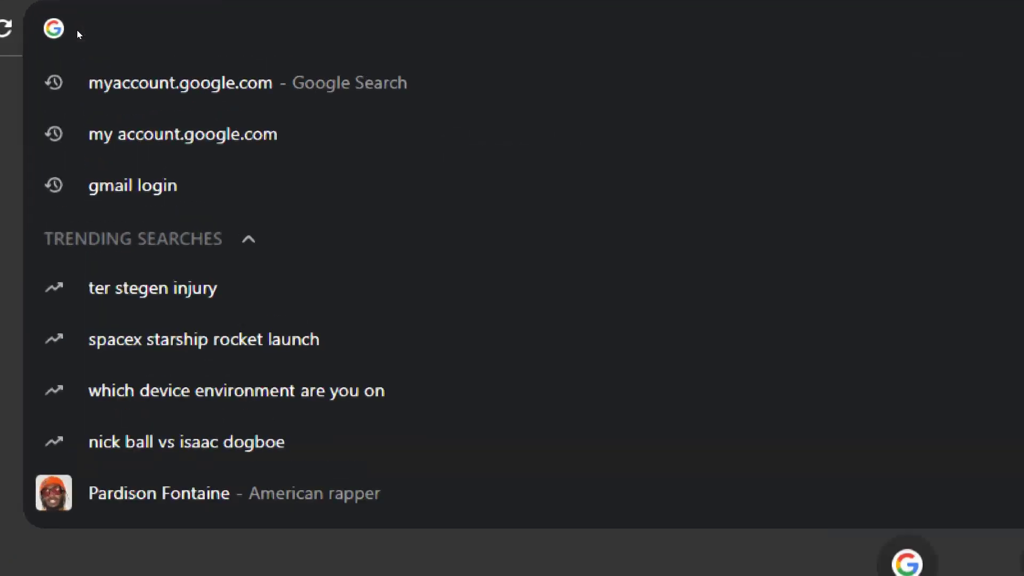
{"action": "type", "text": "myac"}
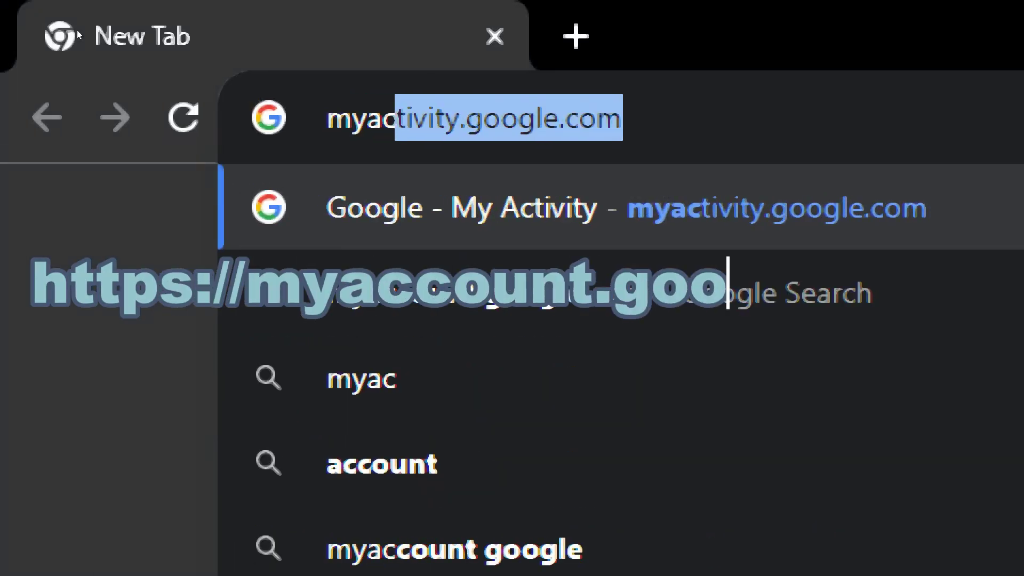
{"action": "type", "text": "count."}
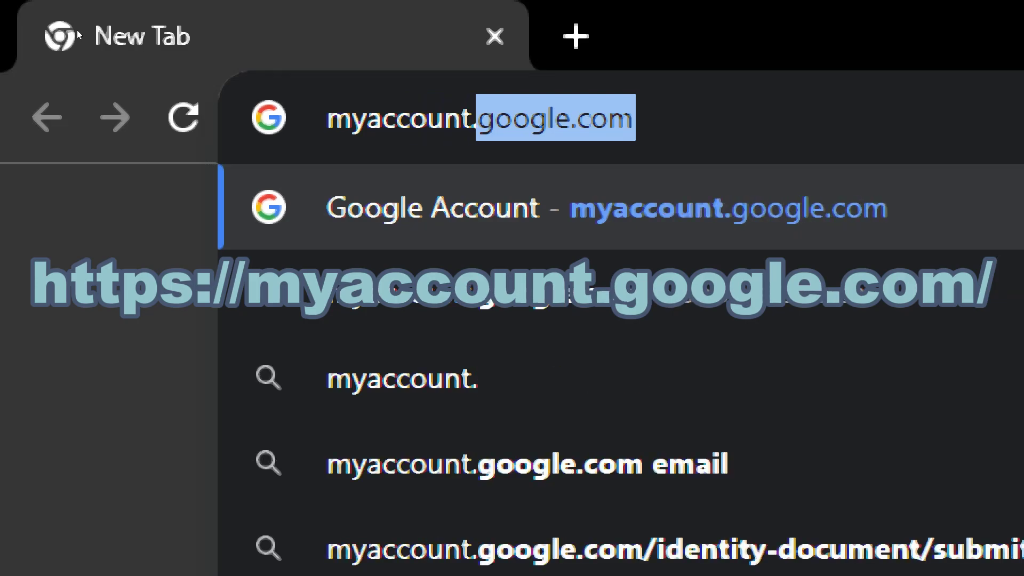
{"action": "type", "text": "google."}
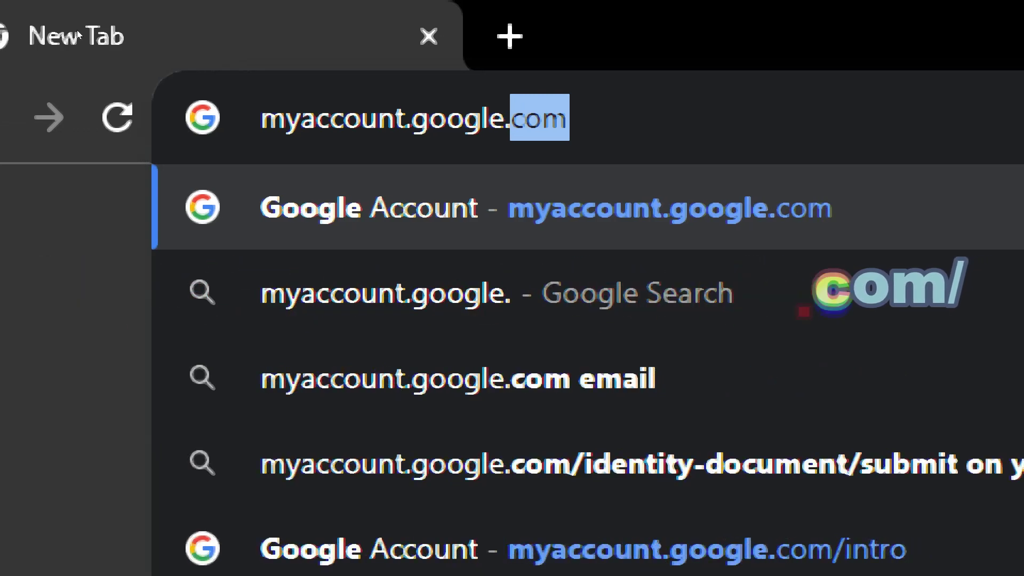
{"action": "type", "text": "com"}
{"action": "key", "text": "Return"}
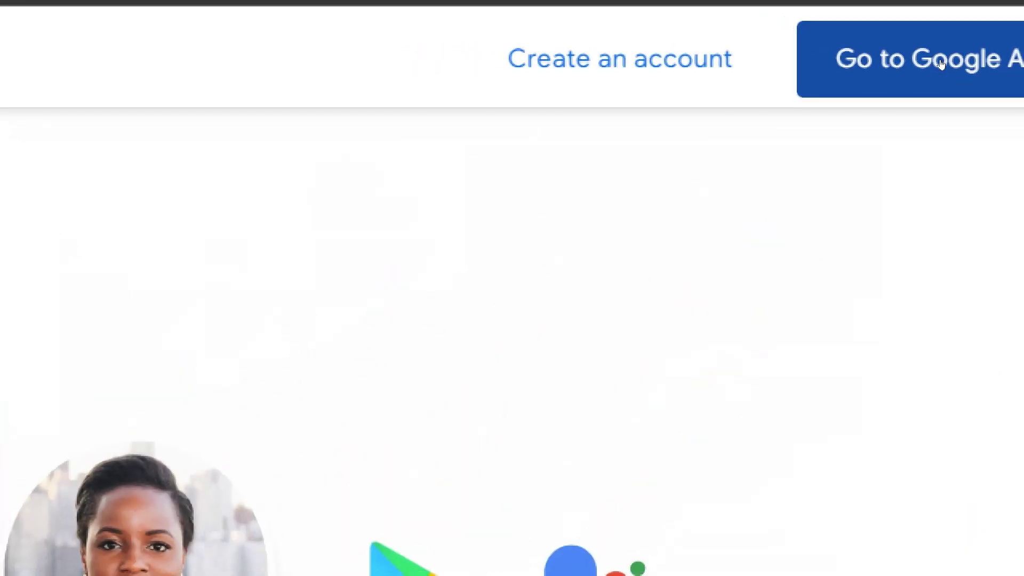
Go to the Google Account sign-in page and start entering the account email.
{"action": "left_click", "coordinate": [941, 62]}
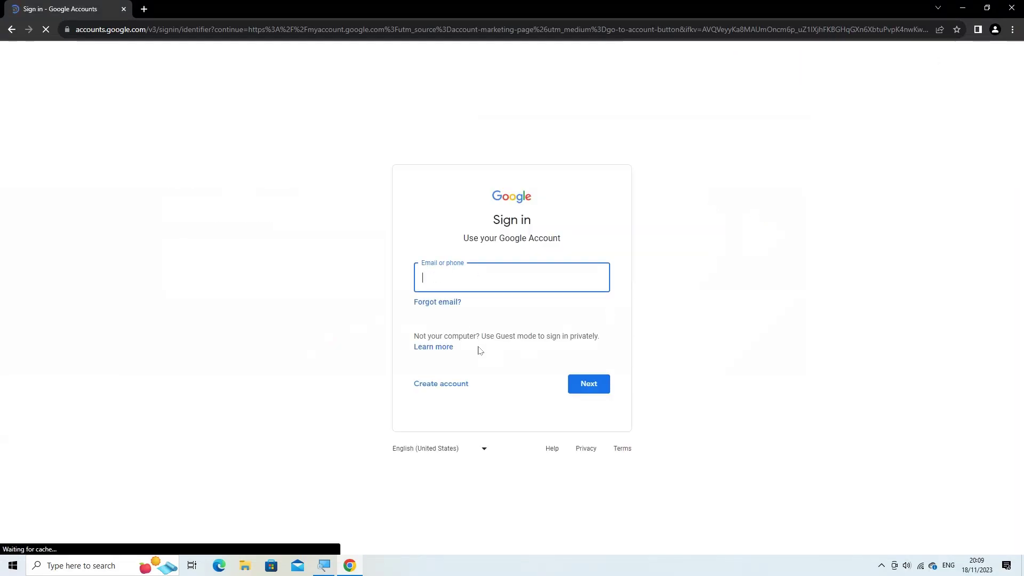
{"action": "left_click", "coordinate": [422, 277]}
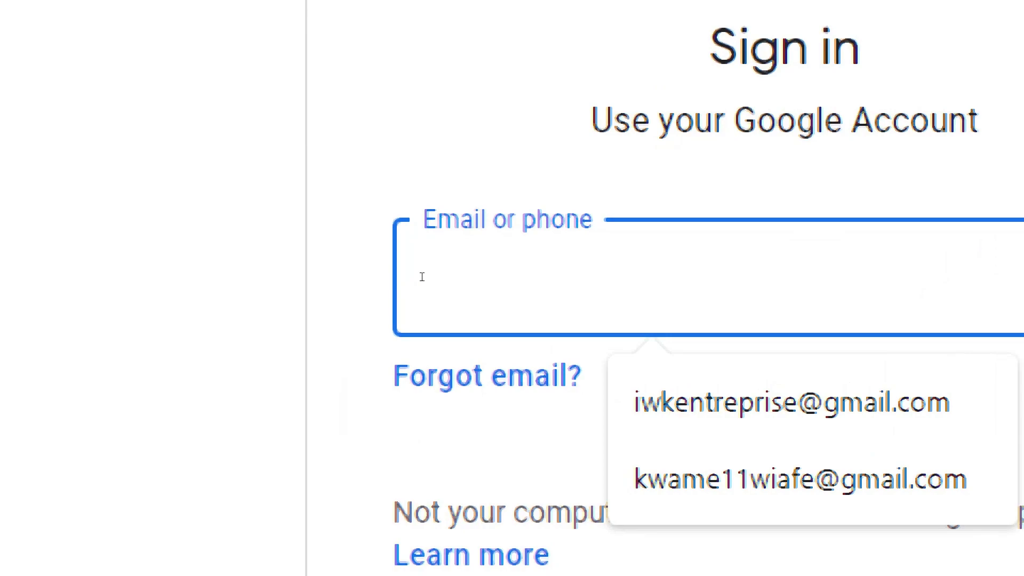
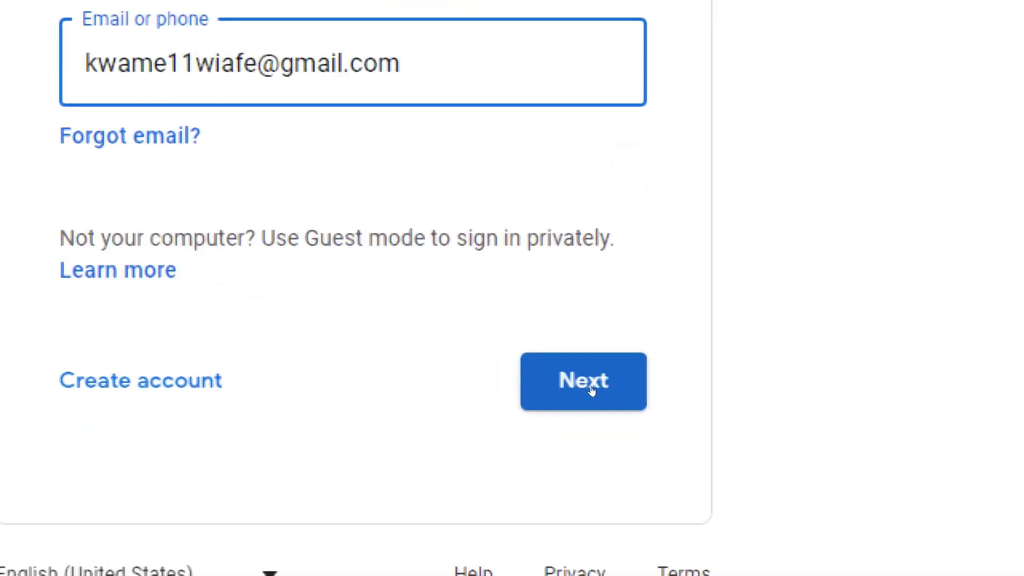
Submit the email, then submit the account password to complete sign-in.
{"action": "left_click", "coordinate": [592, 388]}
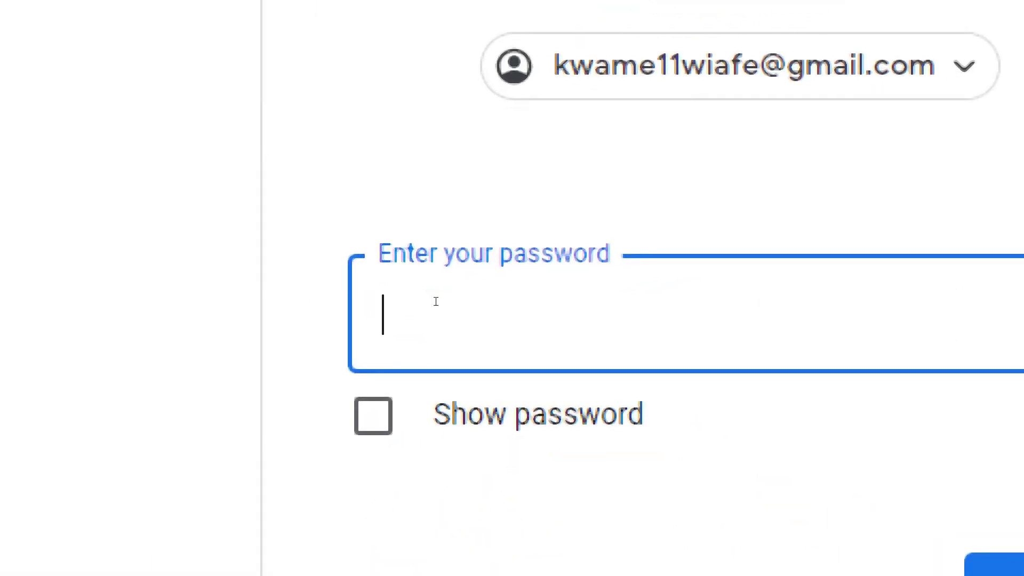
{"action": "type", "text": "•••••••••"}
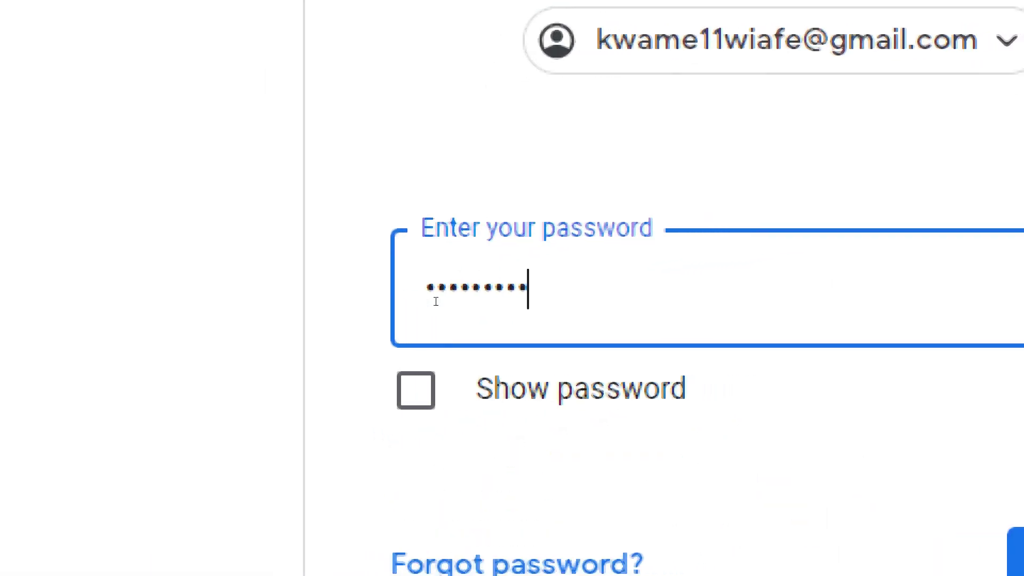
{"action": "type", "text": "•"}
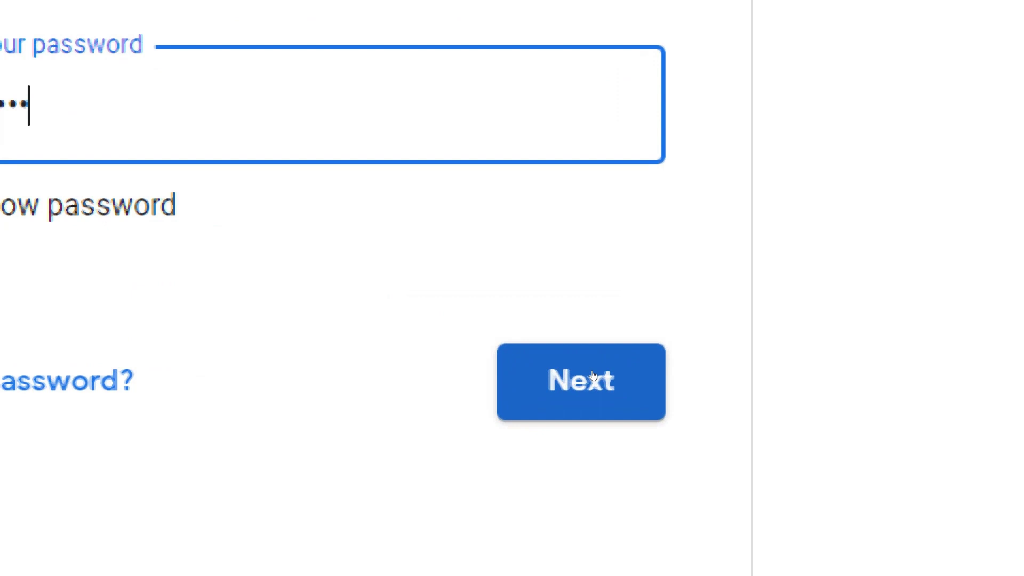
{"action": "left_click", "coordinate": [592, 377]}
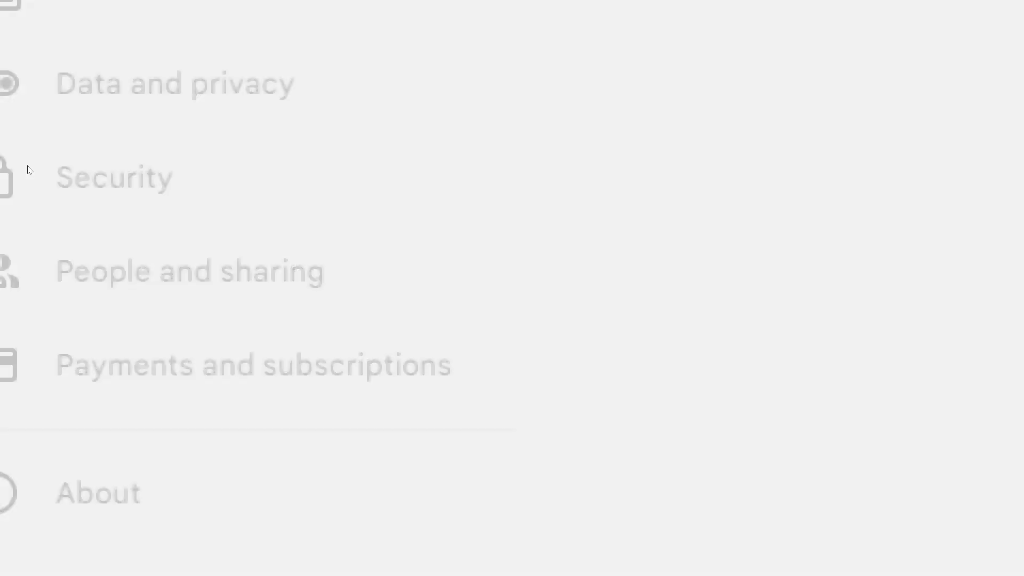
Open Security, then the Password row under 'How you sign in to Google'.
{"action": "left_click", "coordinate": [28, 169]}
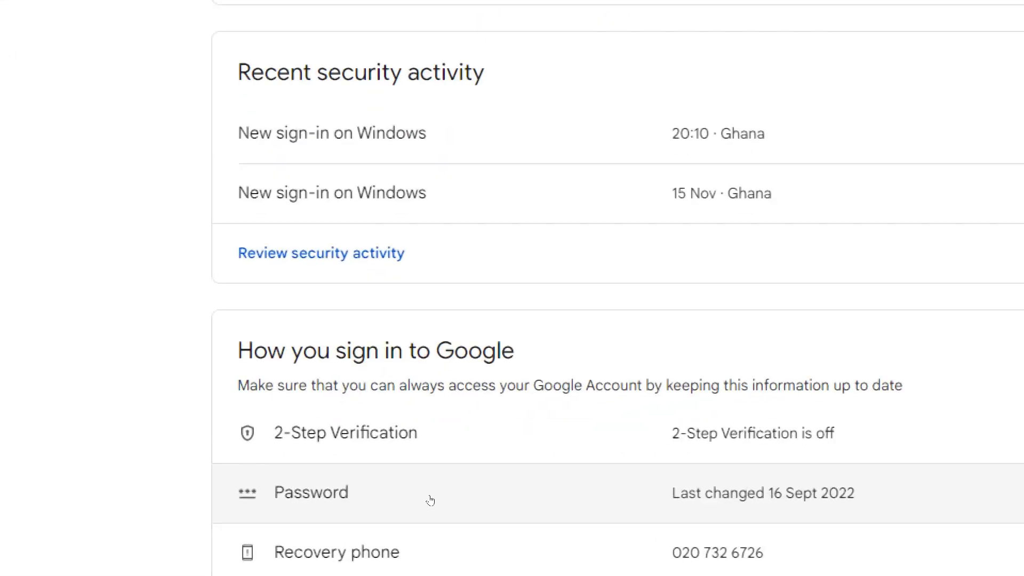
{"action": "left_click", "coordinate": [430, 500]}
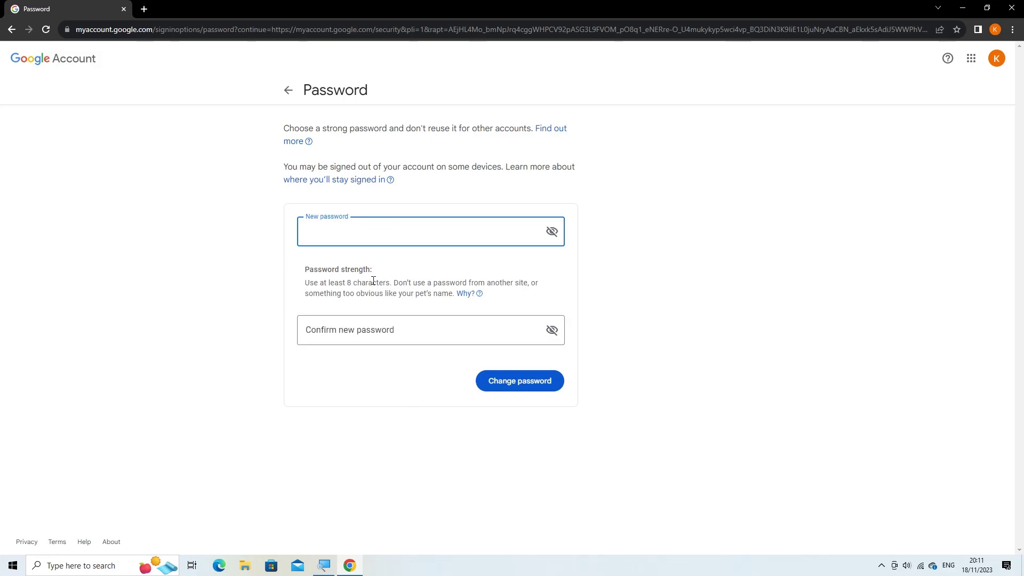
Start typing the new password in the New password field.
{"action": "left_click", "coordinate": [321, 230]}
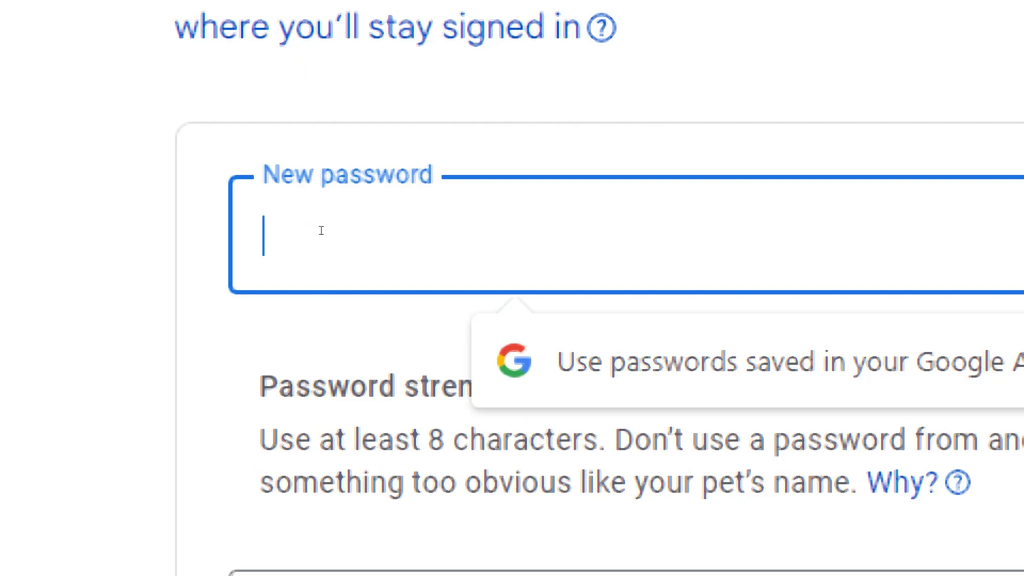
{"action": "type", "text": "•••"}
{"action": "type", "text": "•"}
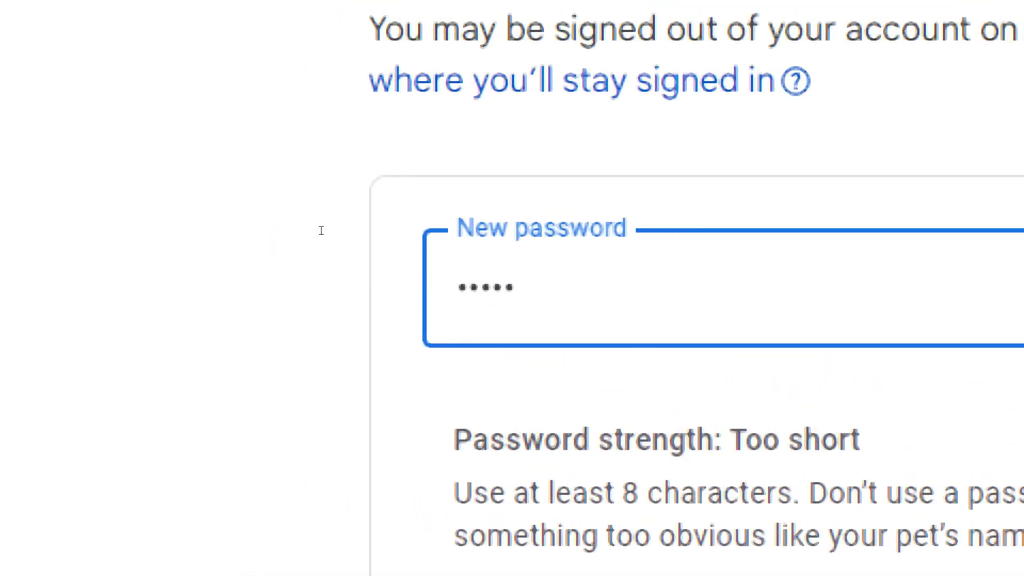
{"action": "type", "text": "••••"}
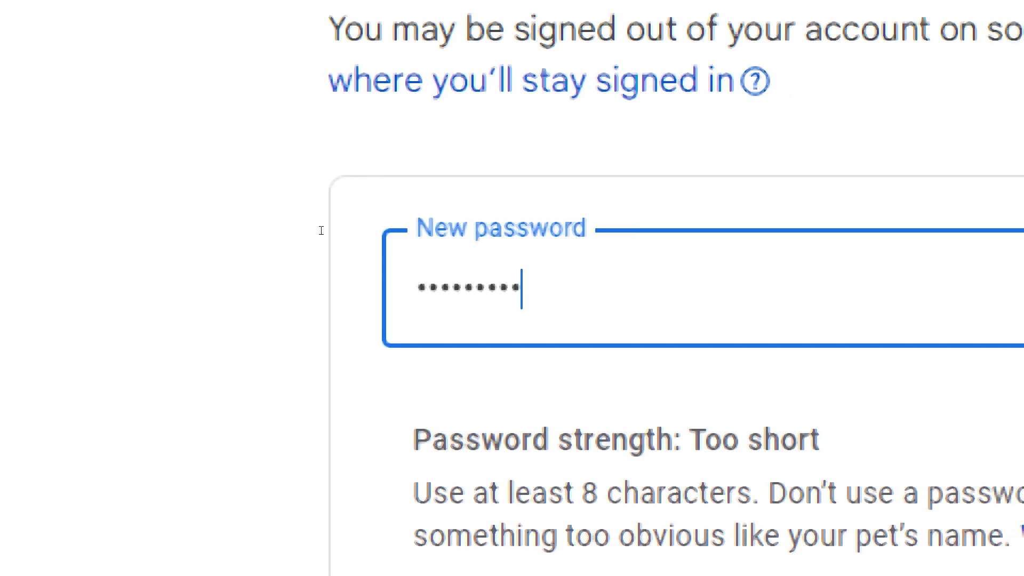
{"action": "type", "text": "•"}
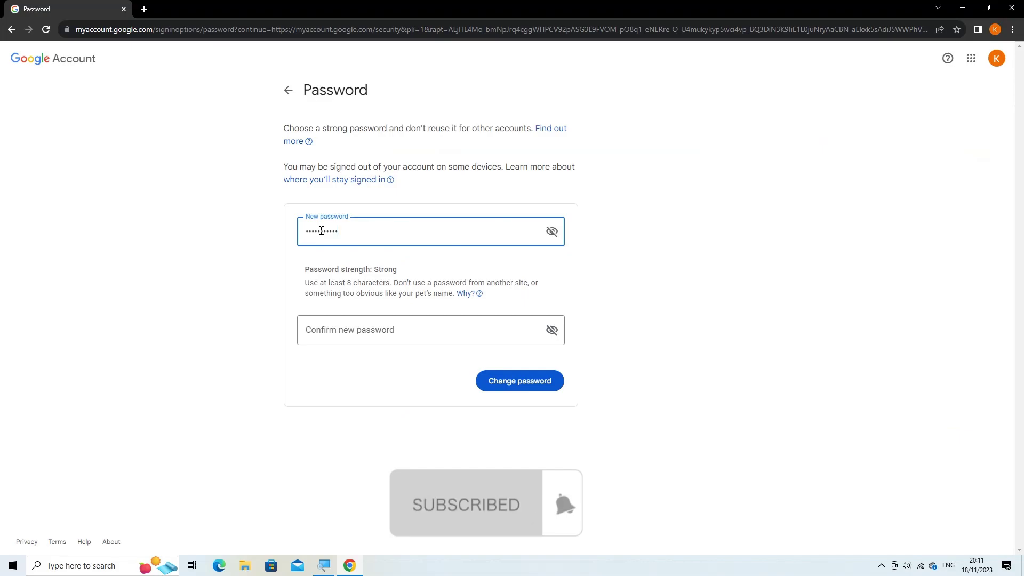
Start retyping the same password in the Confirm new password field.
{"action": "left_click", "coordinate": [322, 328]}
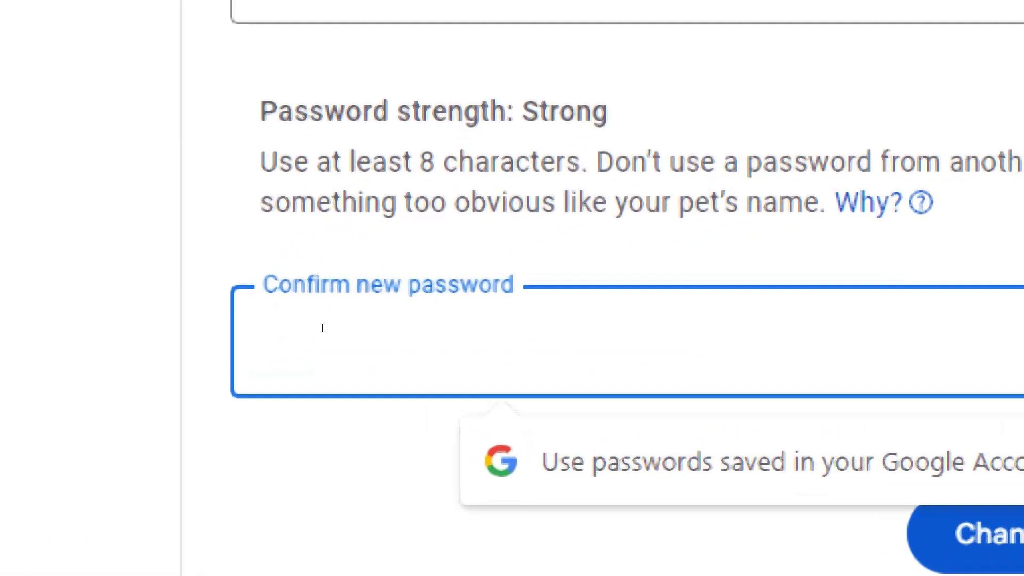
{"action": "type", "text": "******"}
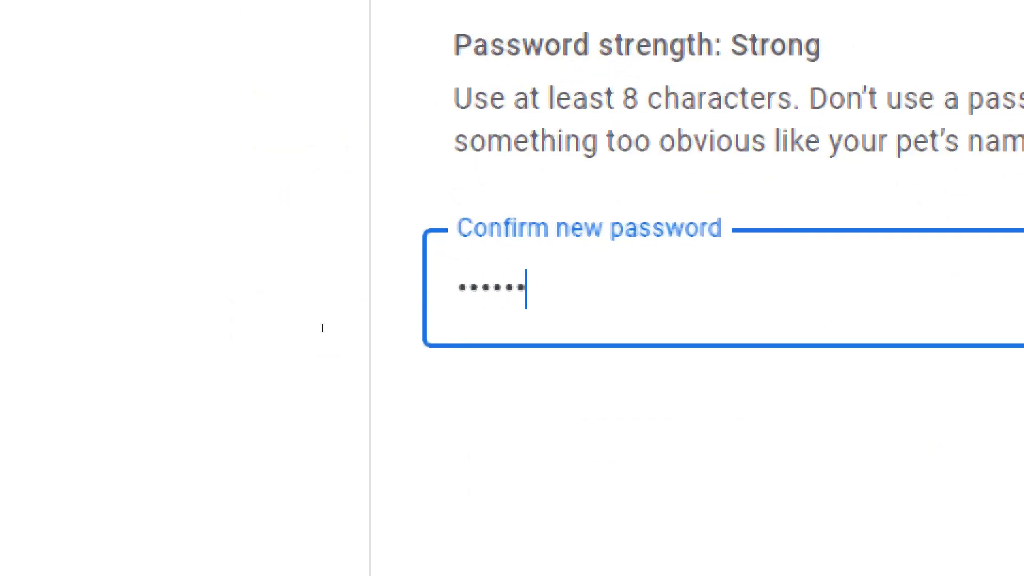
{"action": "type", "text": "****"}
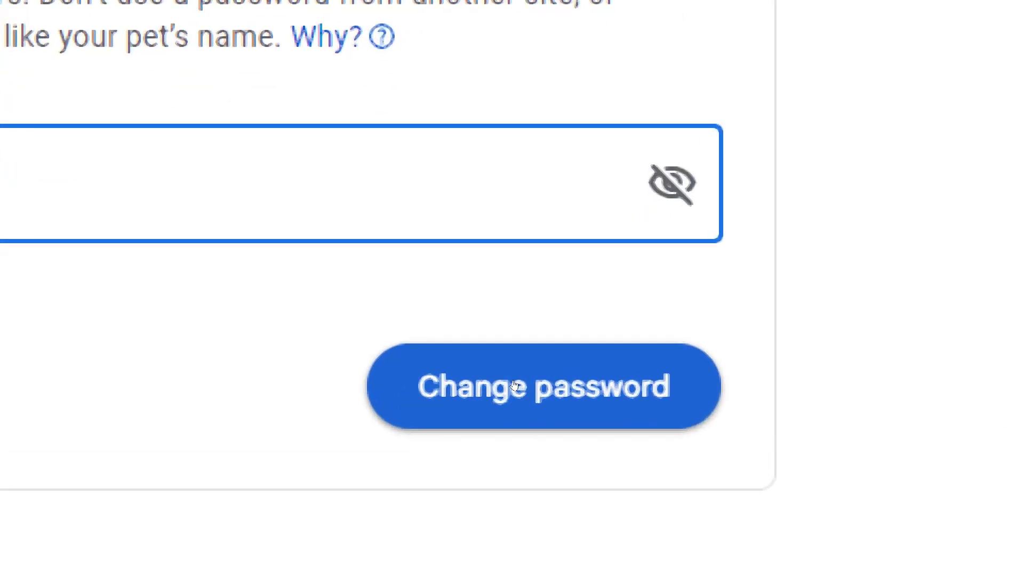
Submit the new password with the Change password button.
{"action": "left_click", "coordinate": [515, 386]}
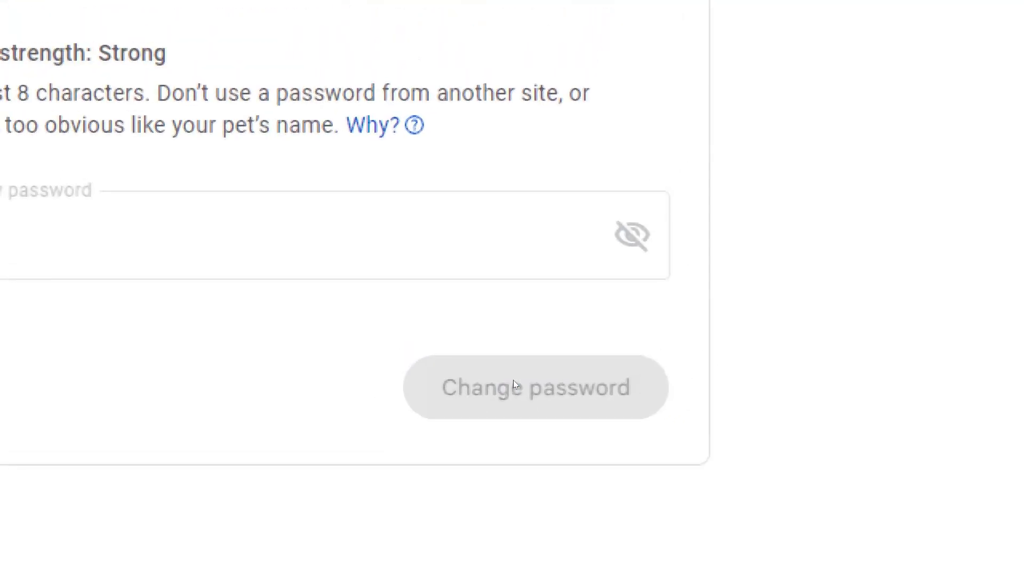